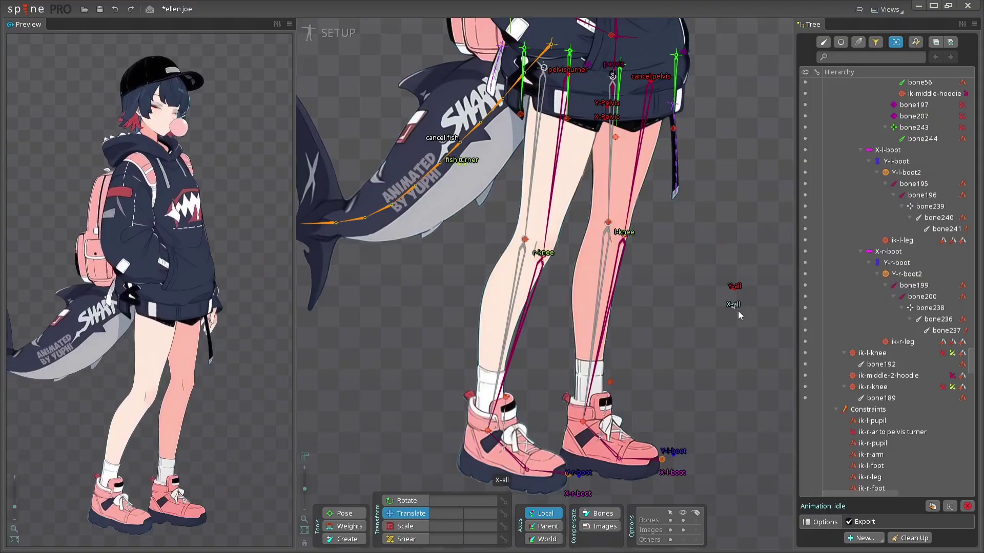
Test shifting the whole character horizontally with the X-all bone, and scrub through the left boot's keys in the running animation.
left_click(736, 309)
left_click_drag(745, 306, 693, 307)
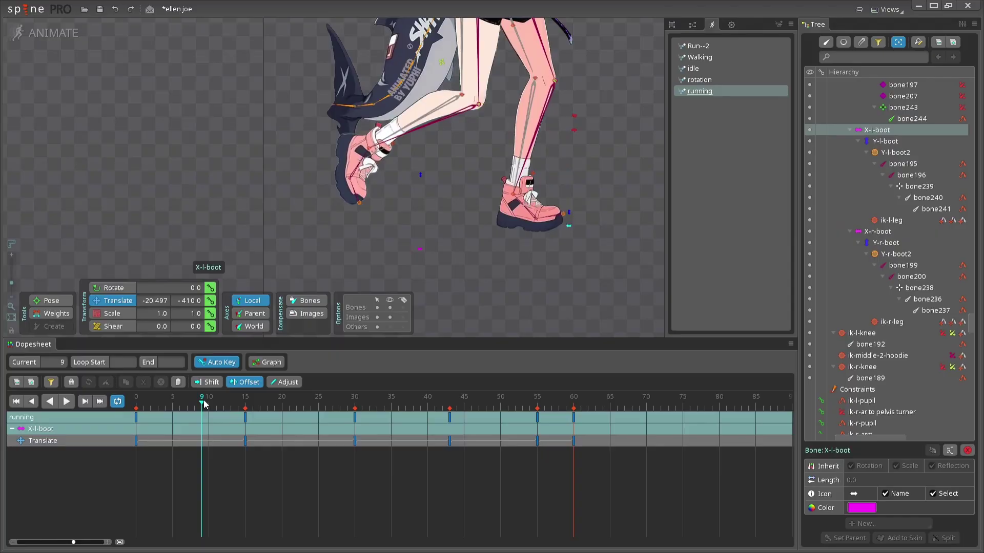
left_click_drag(321, 401, 465, 407)
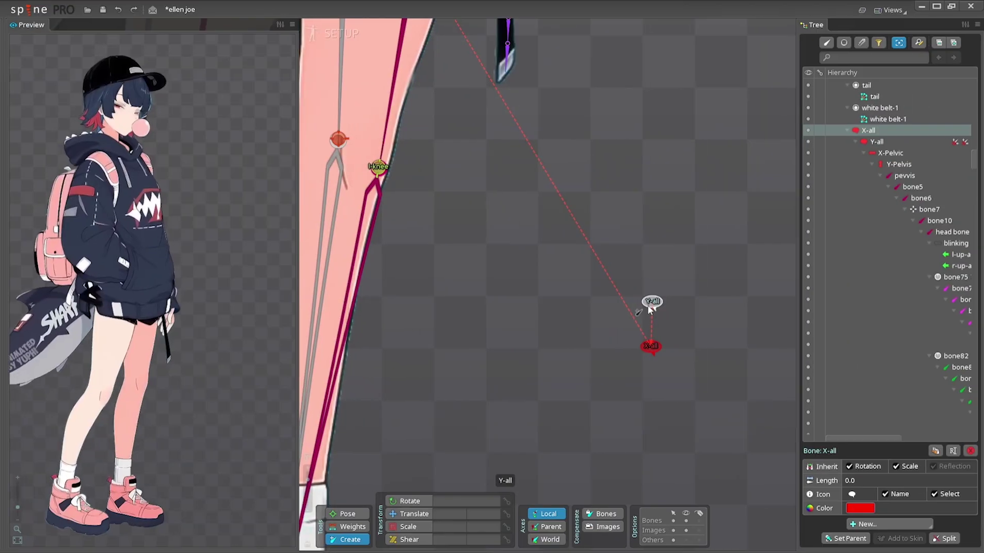
Inspect the Y-all bone and try shifting the whole rig sideways with the X-all bone.
left_click(647, 304)
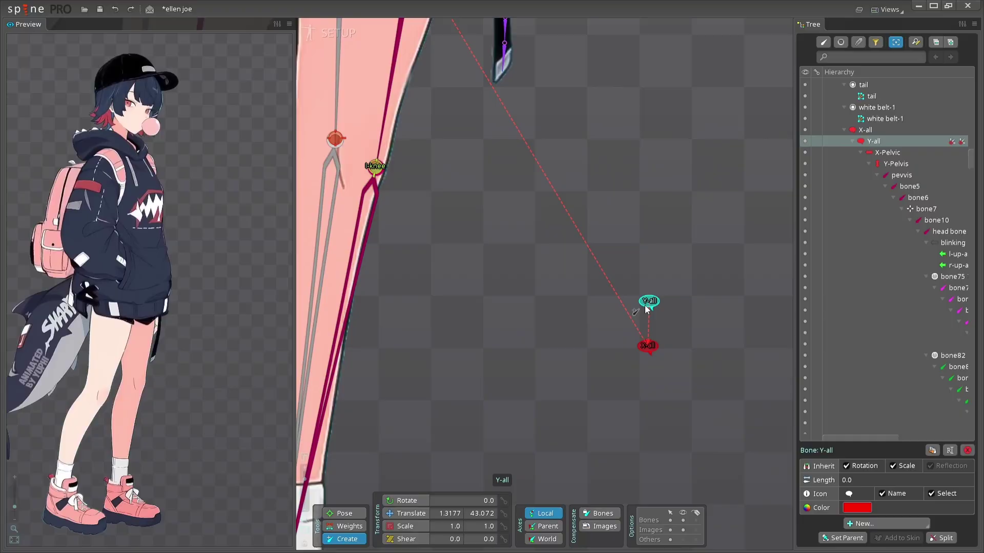
scroll(470, 155, "down", 5)
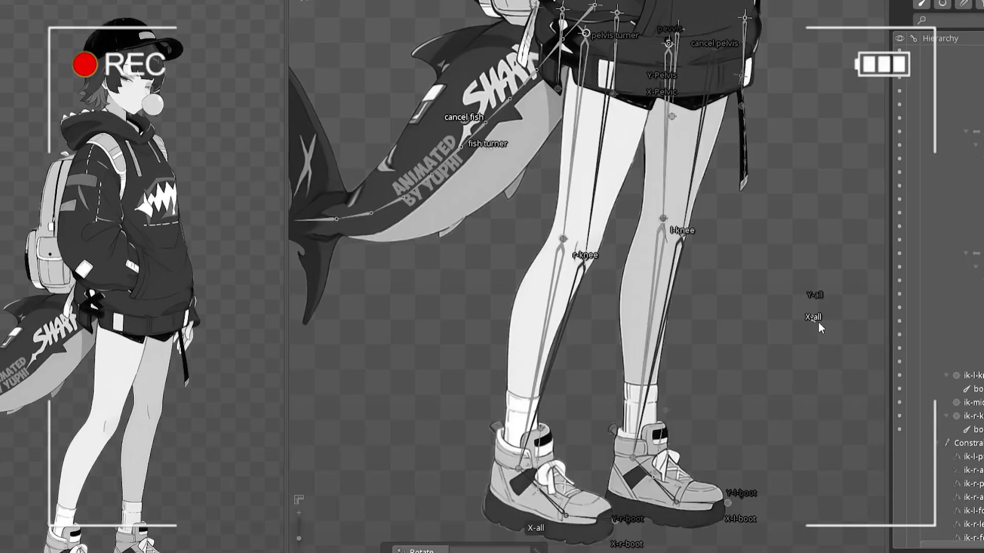
left_click(818, 322)
left_click_drag(827, 322, 734, 322)
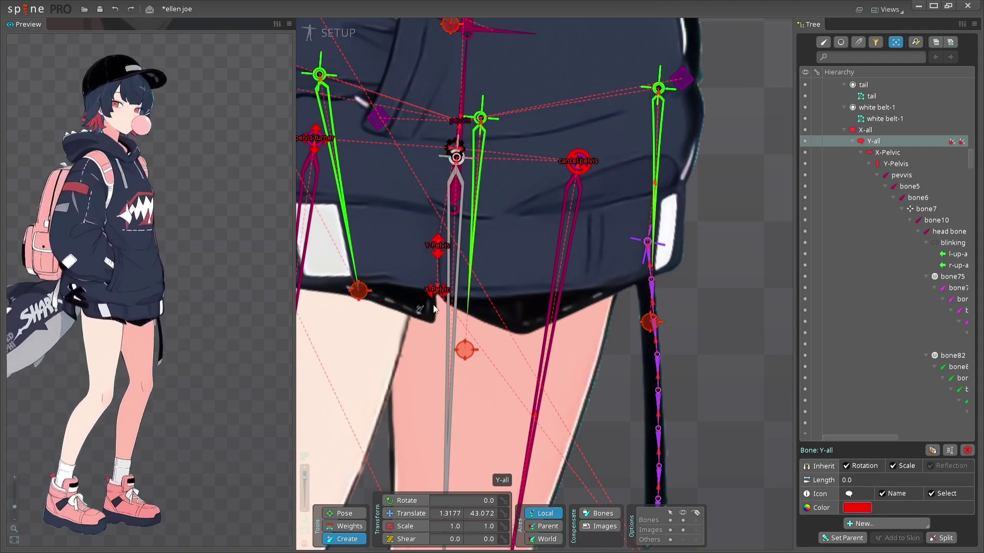
Try moving the left foot with the X-l-boot and Y-l-boot bones, and undo the last move.
scroll(433, 309, "down", 4)
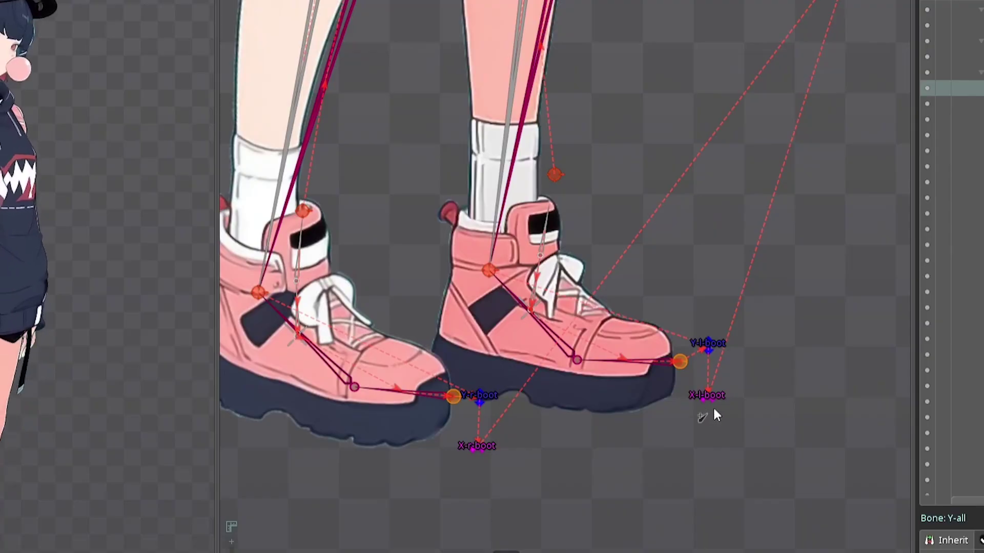
left_click(707, 395)
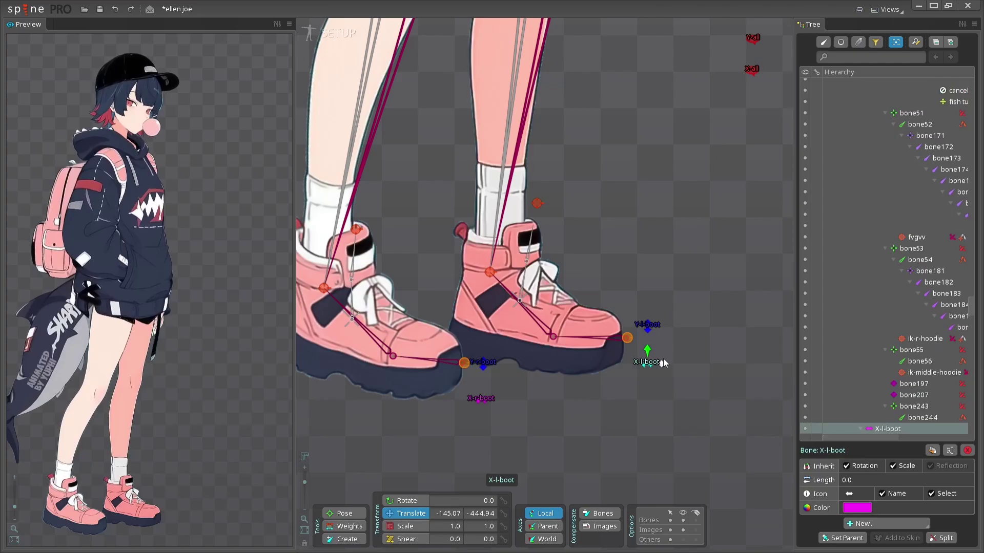
left_click_drag(708, 394, 699, 256)
left_click_drag(644, 171, 646, 348)
left_click(649, 327)
left_click_drag(743, 318, 771, 201)
key("ctrl+z")
Try moving the left foot with the Y-l-boot2 bone at the boot's toe.
scroll(606, 332, "up", 2)
left_click(635, 336)
left_click_drag(657, 364, 638, 259)
left_click_drag(676, 378, 740, 160)
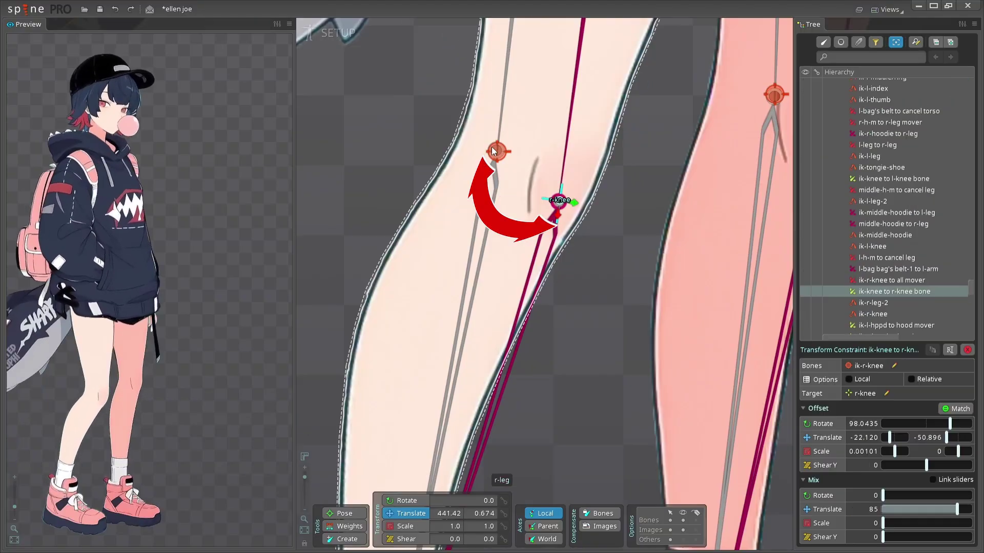
Select the ik-r-knee bone and test the right leg's bending by moving the X-r-boot bone.
left_click(493, 150)
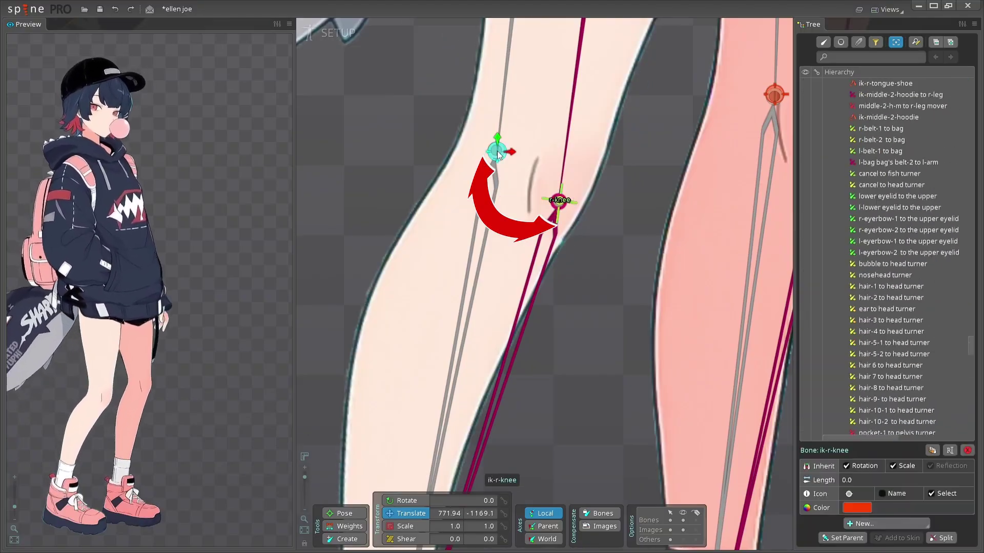
key("b")
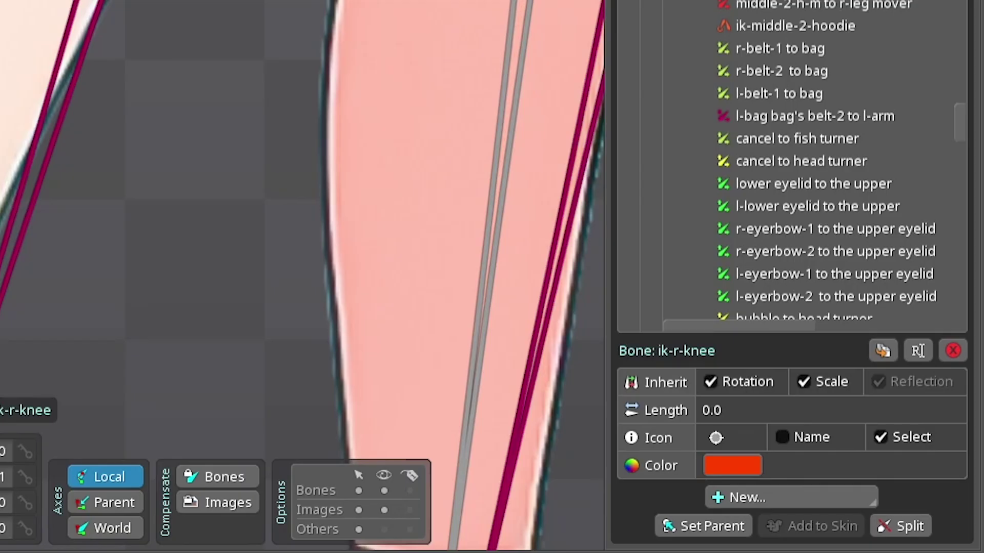
left_click(954, 131)
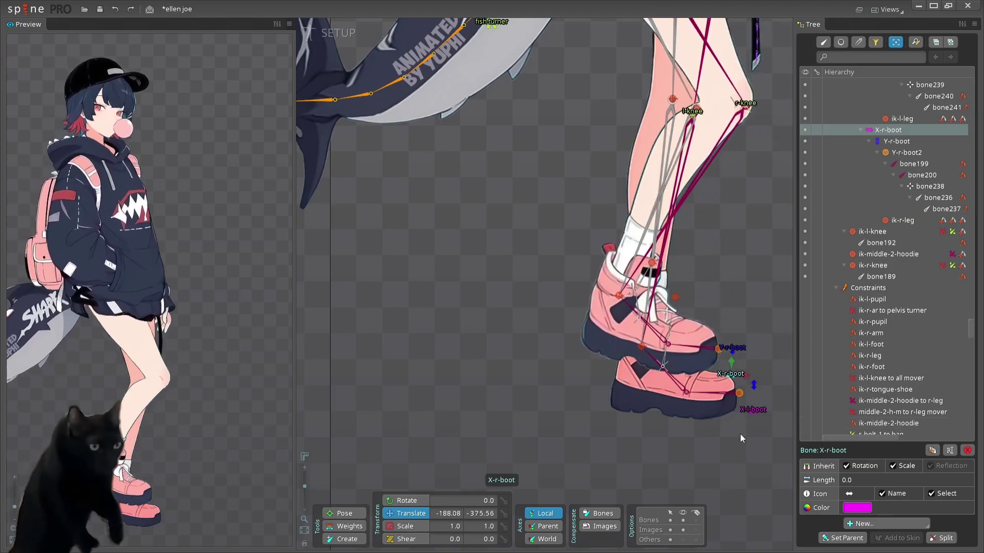
left_click_drag(740, 433, 651, 496)
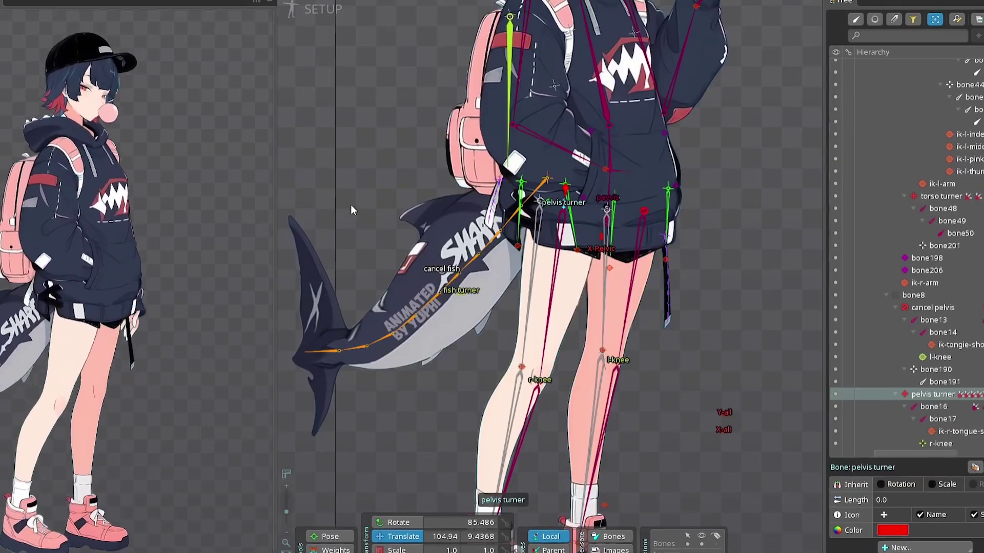
Try moving the pelvis turner bone and rotating bone8 at the hips.
left_click_drag(350, 205, 384, 188)
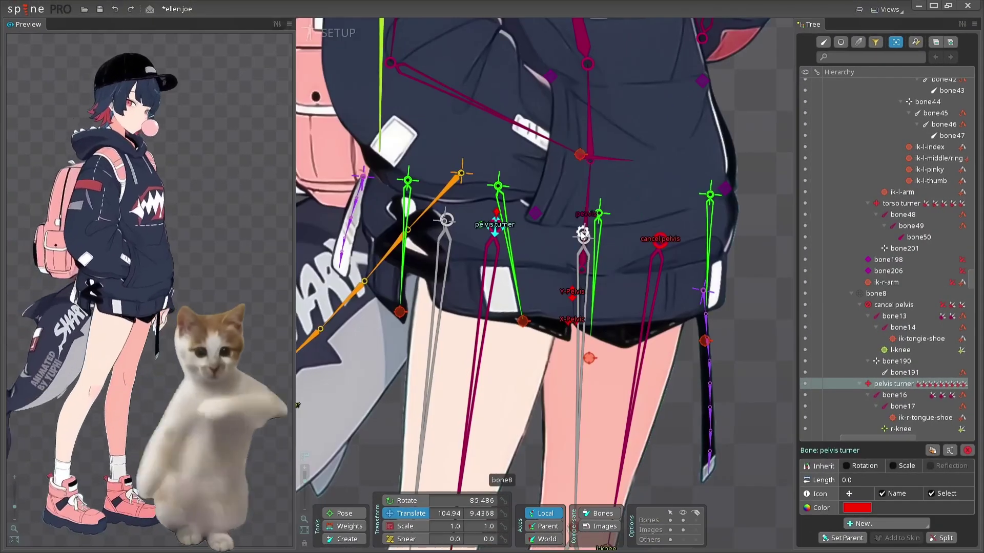
scroll(682, 203, "down", 3)
key("c")
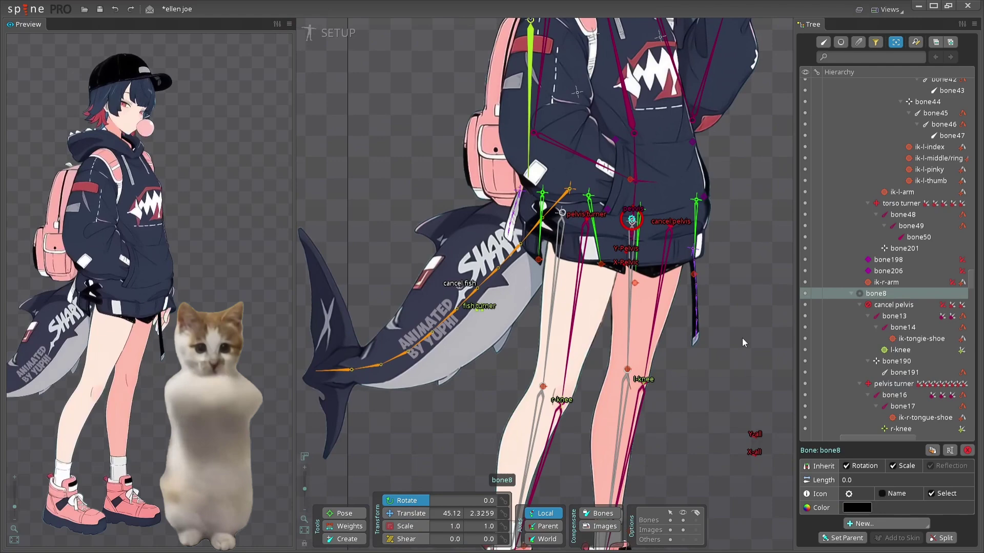
left_click_drag(753, 336, 784, 381)
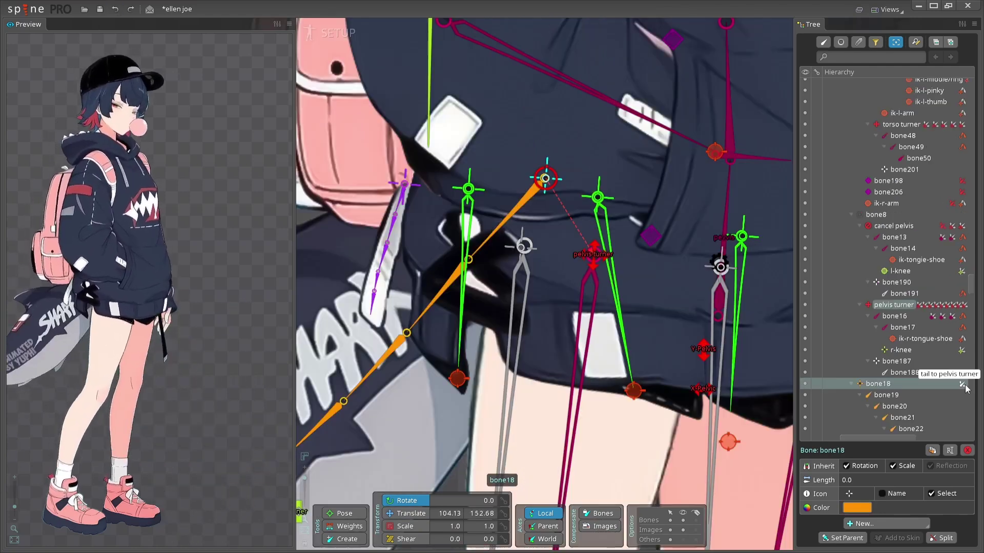
Open the "tail to pelvis turner" transform constraint on bone18 and examine its offset and mix settings.
left_click(963, 384)
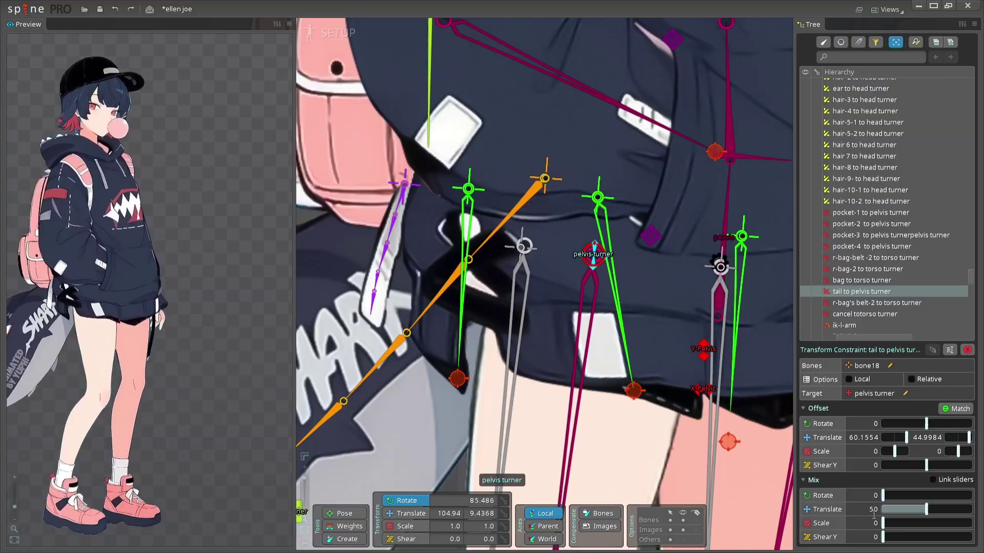
scroll(395, 249, "down", 3)
scroll(608, 320, "up", 2)
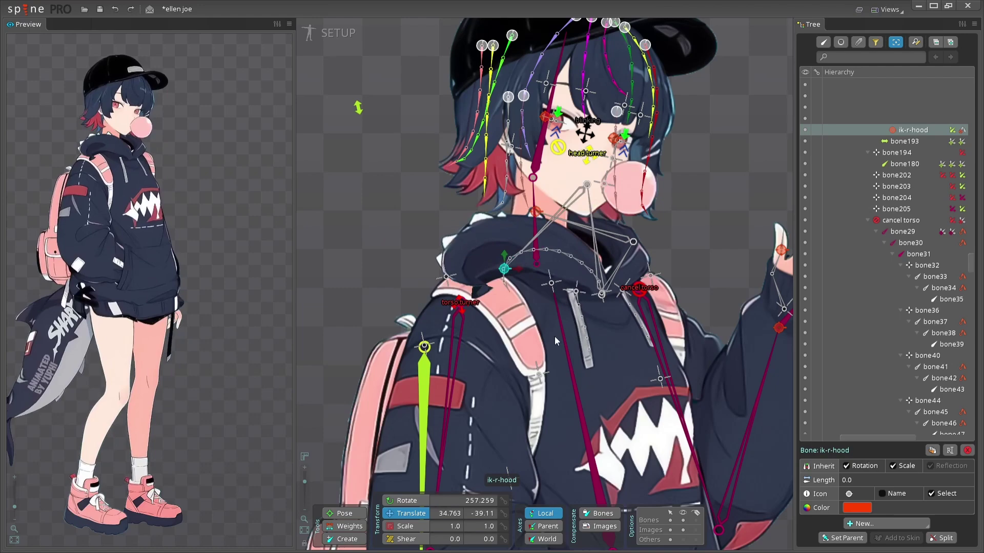
Undo the ik-r-hood move, try moving bone193, and undo the rotation of bone10 and the head bone.
key("ctrl+z")
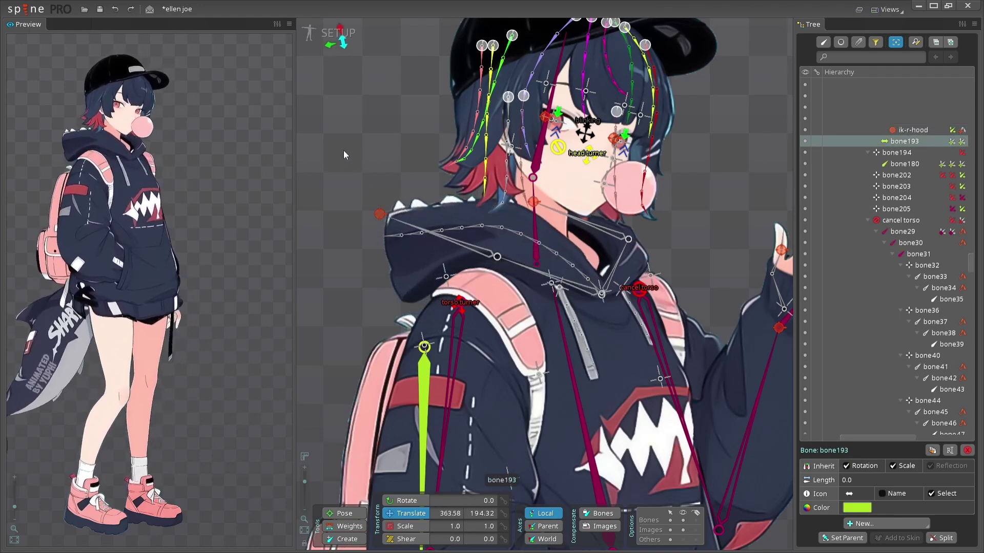
left_click_drag(358, 125, 410, 263)
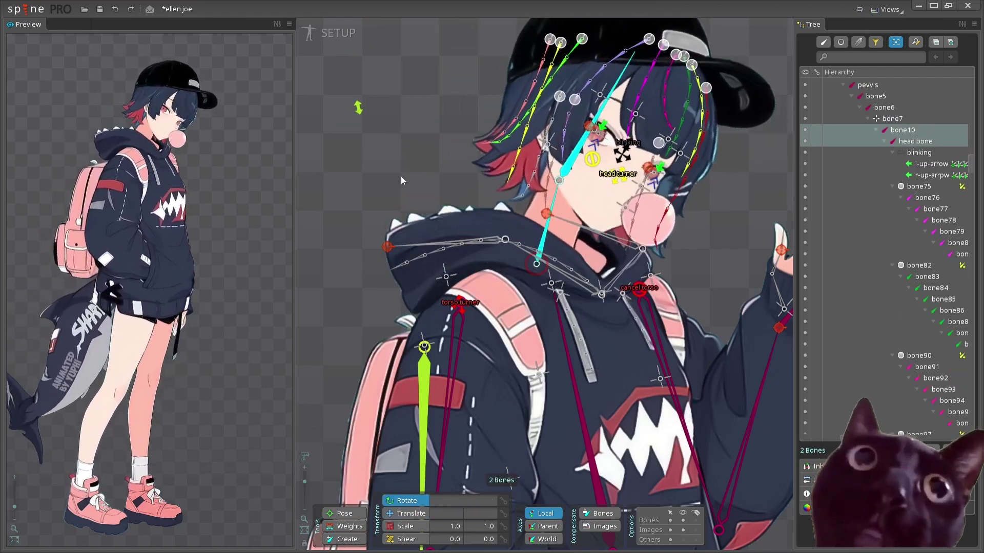
key("ctrl+z")
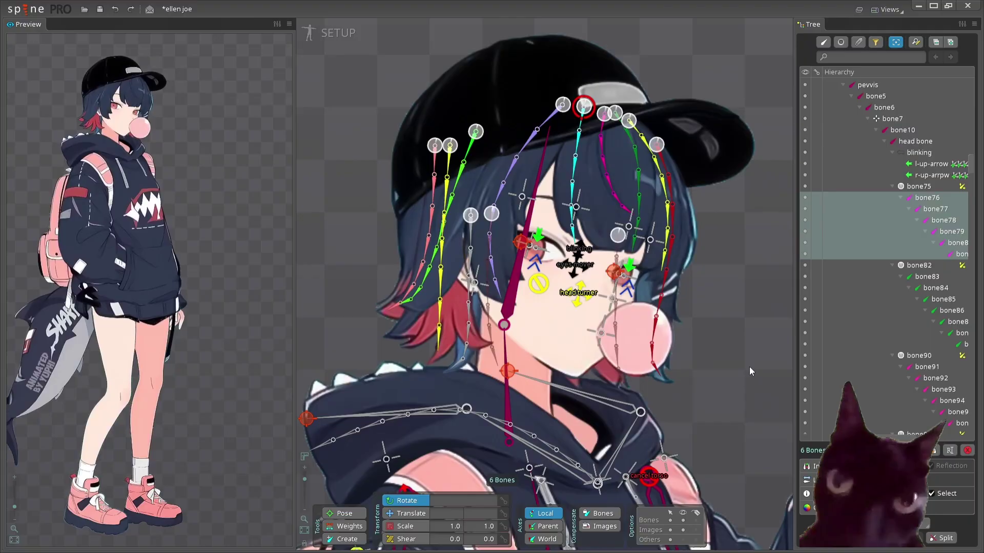
Try rotating the front hair strand's bones bone76 to bone81 and moving the blinking bone.
left_click_drag(760, 364, 813, 253)
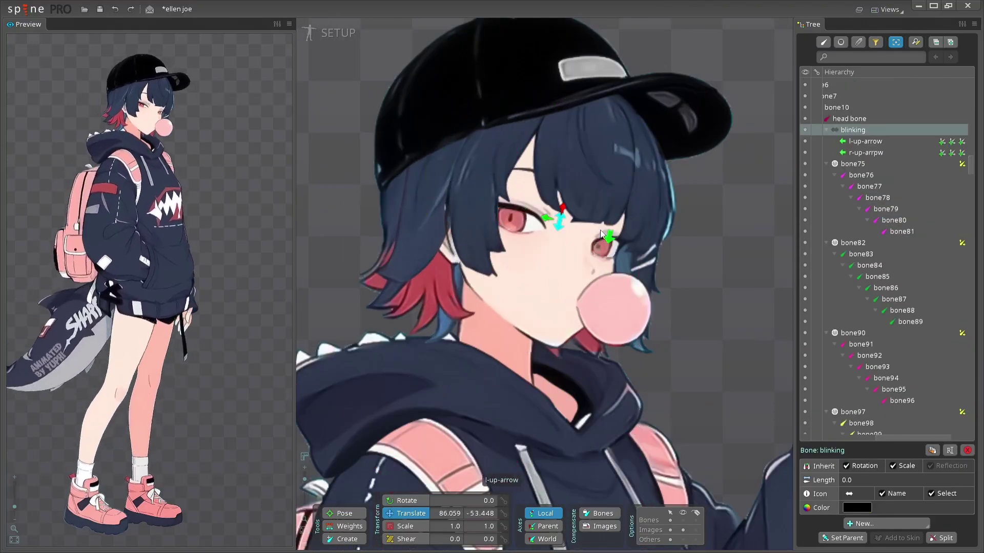
left_click_drag(542, 296, 556, 287)
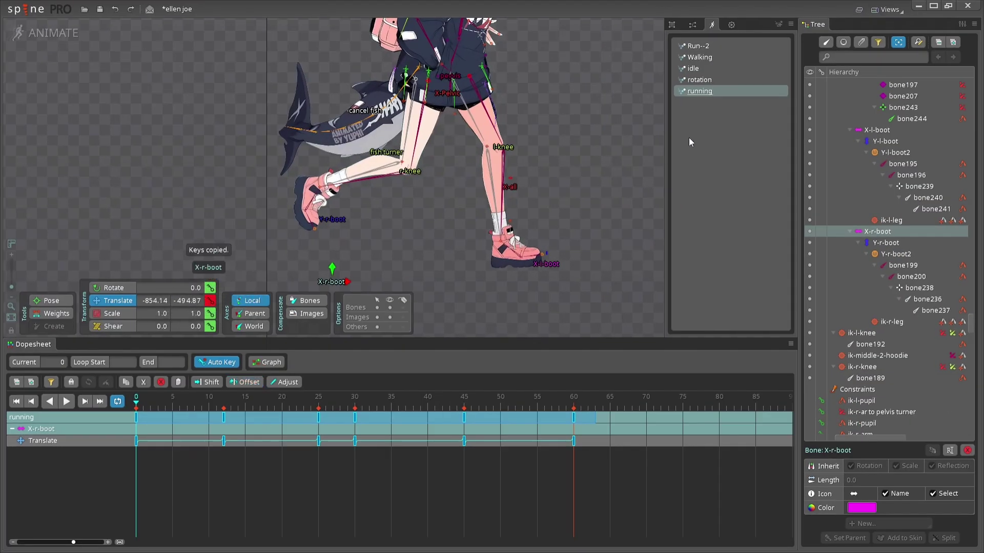
Paste the copied X-r-boot translate keys into the Run--2 animation at frame 0.
left_click(698, 46)
left_click(182, 386)
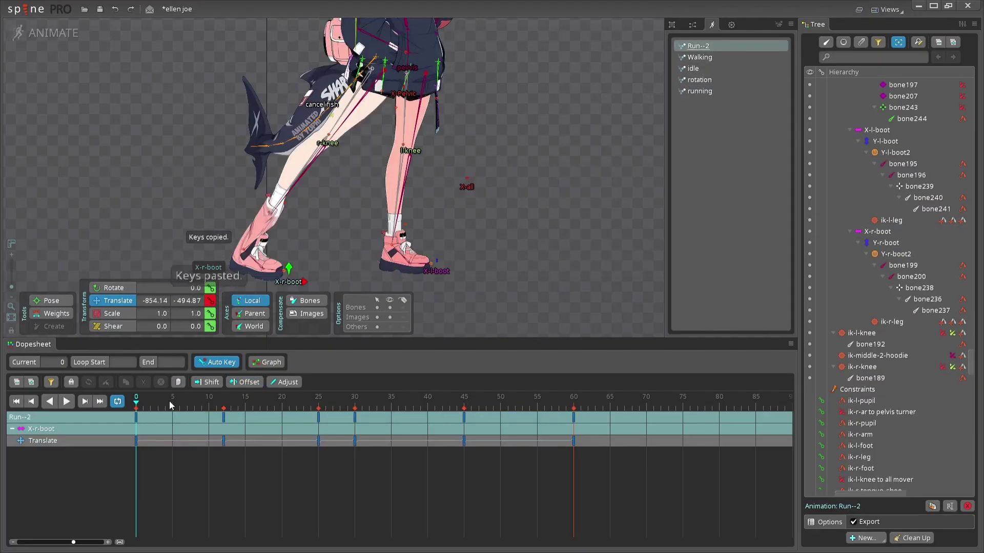
Play the Run--2 animation and set the playback speed to 50%.
key("space")
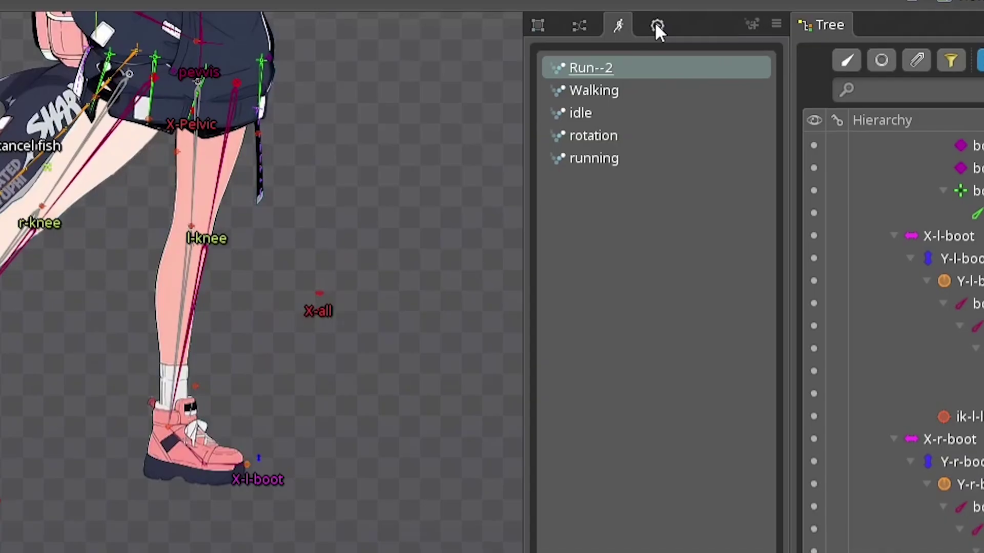
left_click(656, 24)
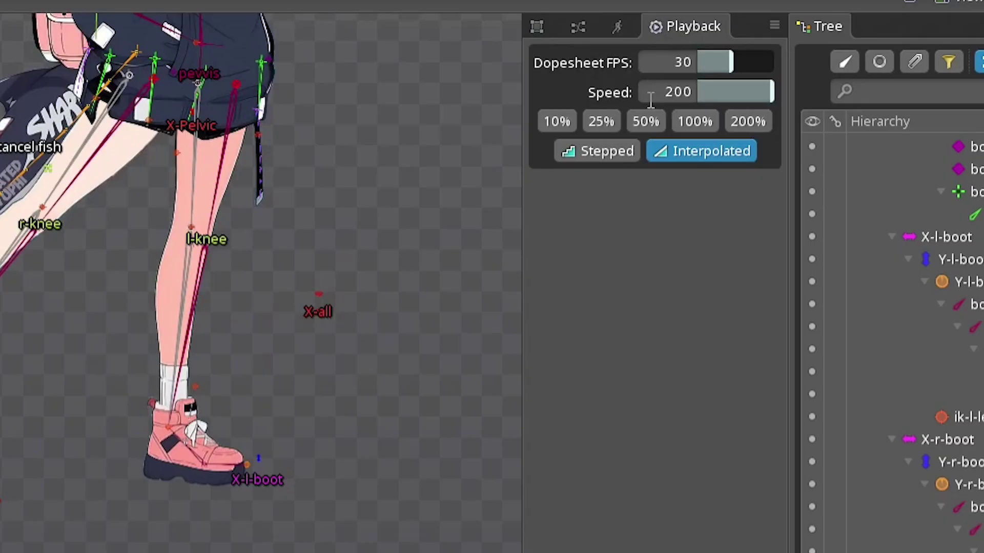
left_click(644, 120)
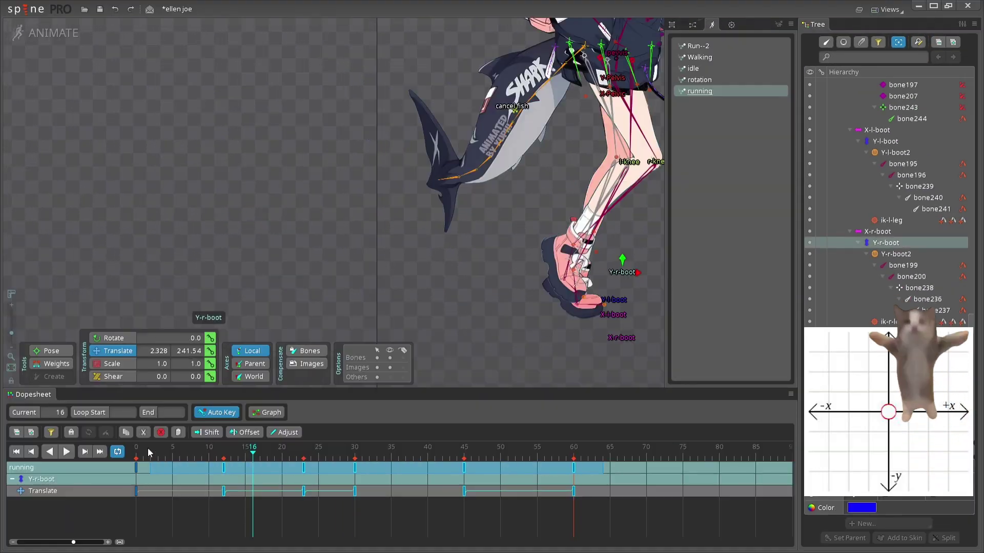
Copy the Y-r-boot translate keys from the running animation into Run--2 at frame 0.
left_click_drag(147, 449, 134, 451)
key("ctrl+c")
left_click(698, 45)
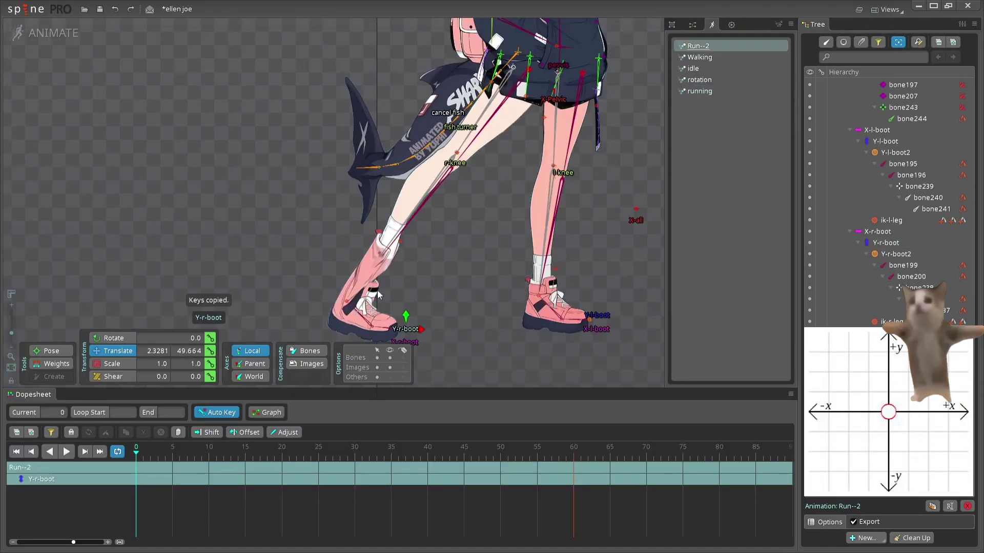
key("ctrl+v")
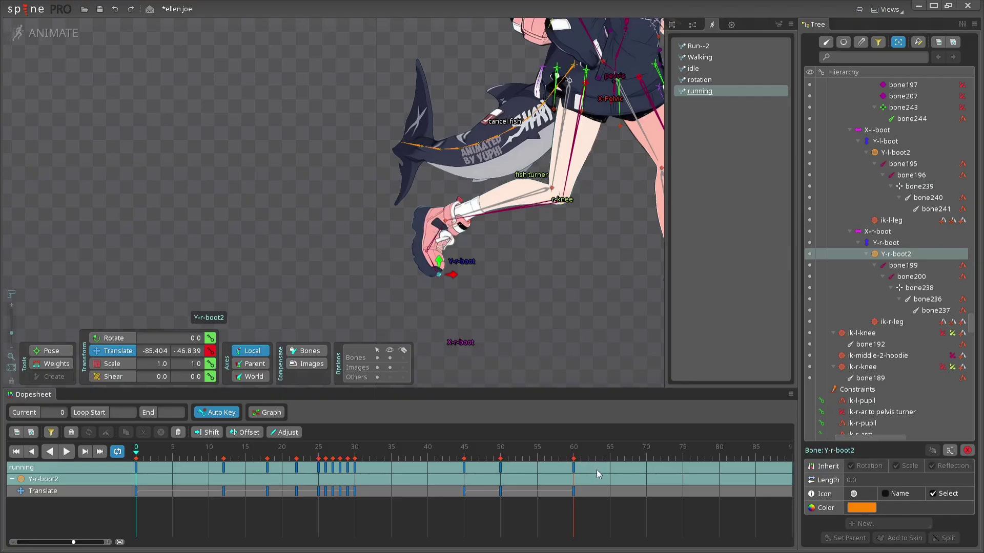
Copy the Y-r-boot2 and ik-r-leg translate keys from the running animation and switch to Run--2.
left_click_drag(596, 469, 101, 432)
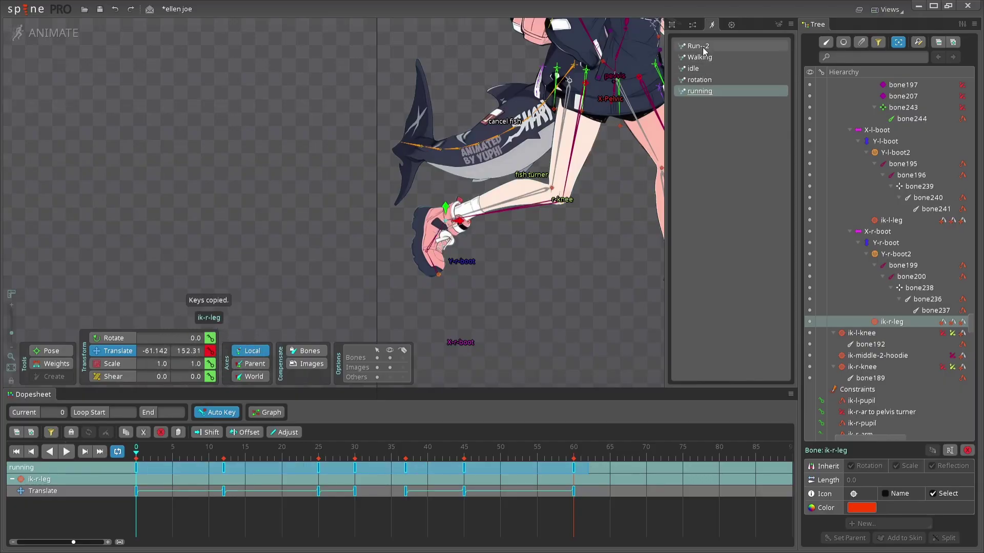
left_click(700, 47)
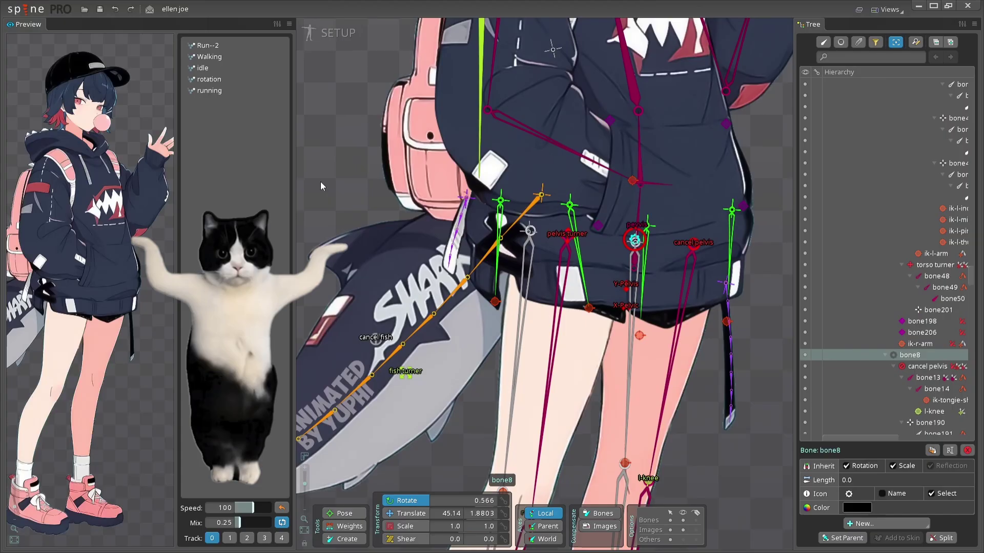
Try rotating bone8 at the hips in the setup pose.
left_click_drag(321, 181, 353, 193)
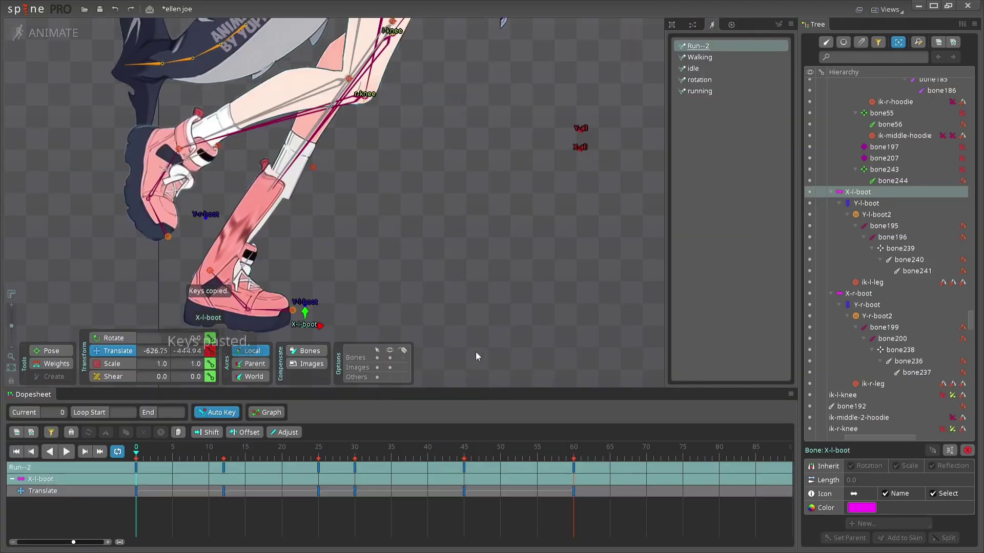
Paste the right leg's translate keys onto the X-l-boot and ik-l-leg bones in Run--2 and play the animation.
left_click(179, 433)
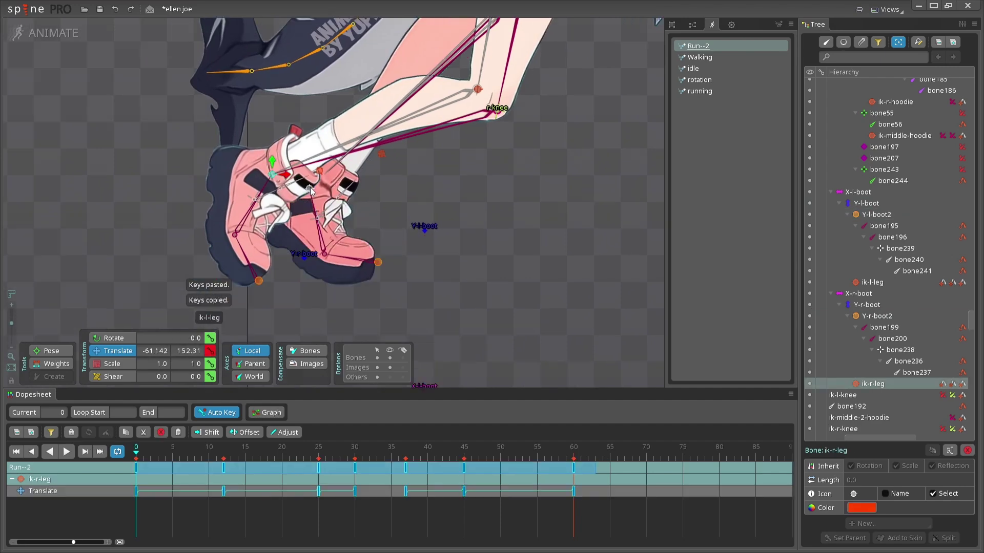
left_click(309, 188)
key("ctrl+v")
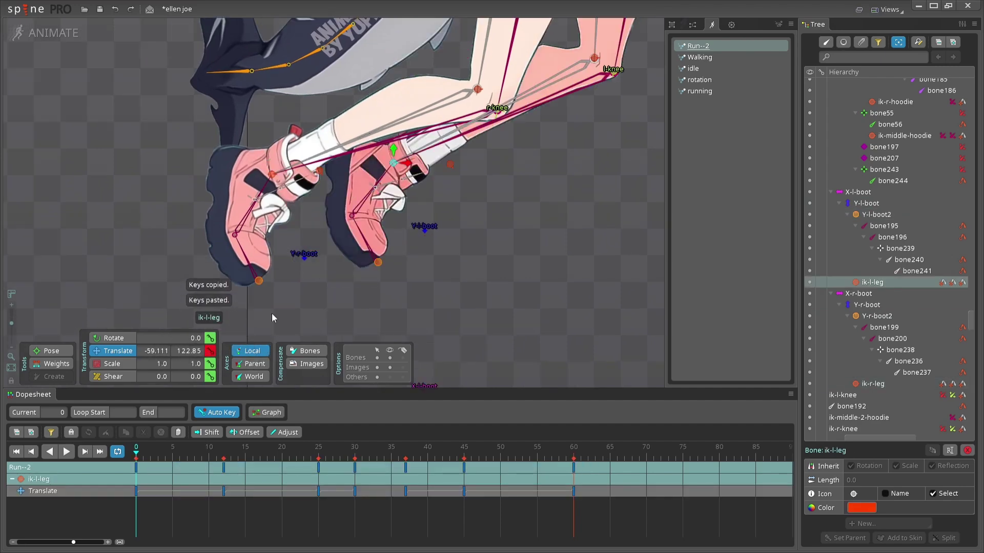
scroll(272, 318, "down", 3)
key("space")
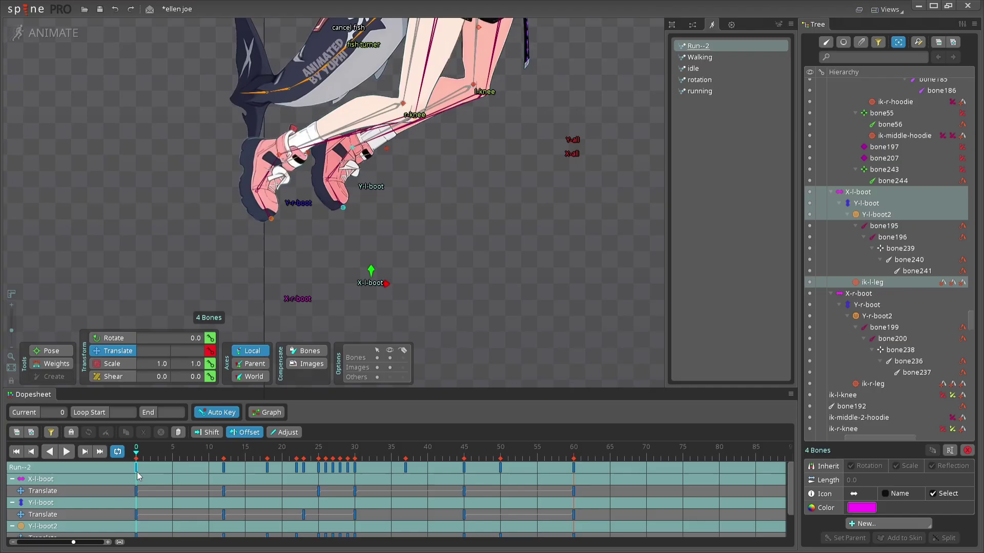
Offset the keys of the four selected left leg bones in Run--2 and play the animation.
left_click_drag(349, 479, 352, 479)
key("space")
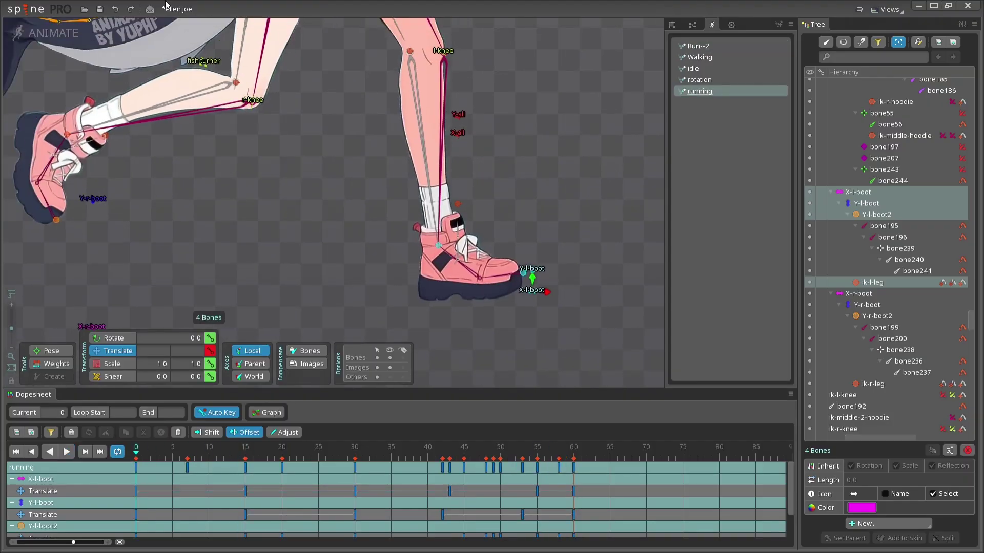
Copy the Translate keys of the three left boot bones and ik-l-leg from running and switch to Run--2.
scroll(514, 253, "down", 3)
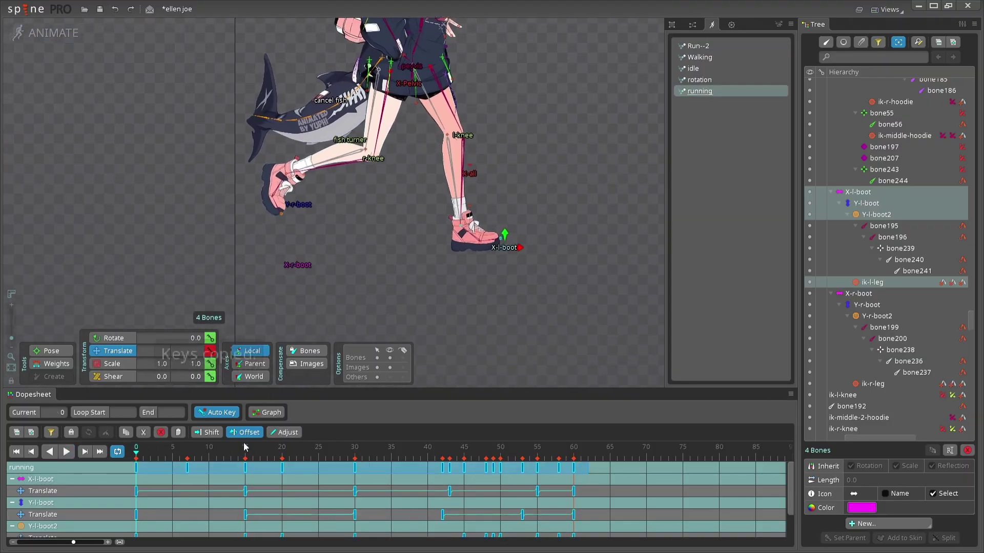
left_click(687, 48)
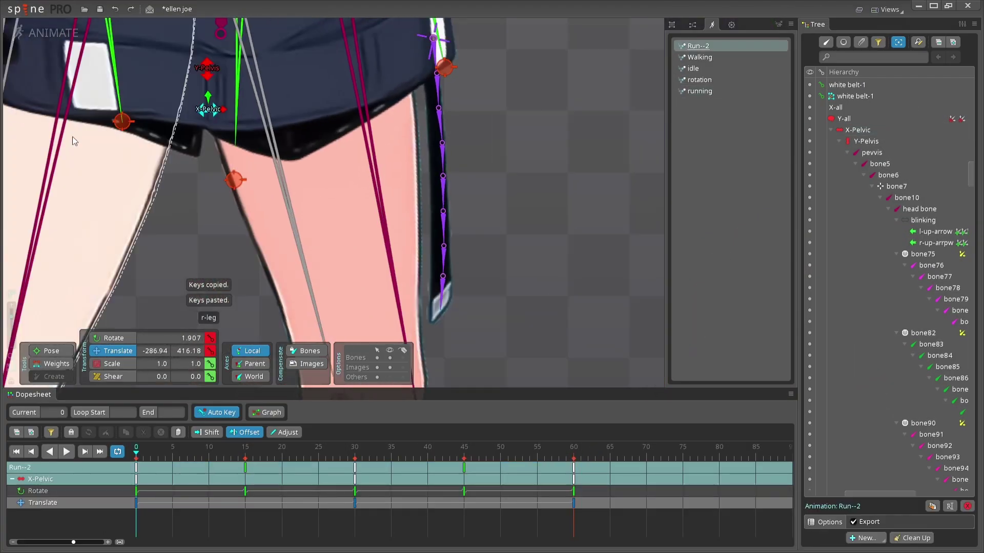
scroll(124, 211, "down", 5)
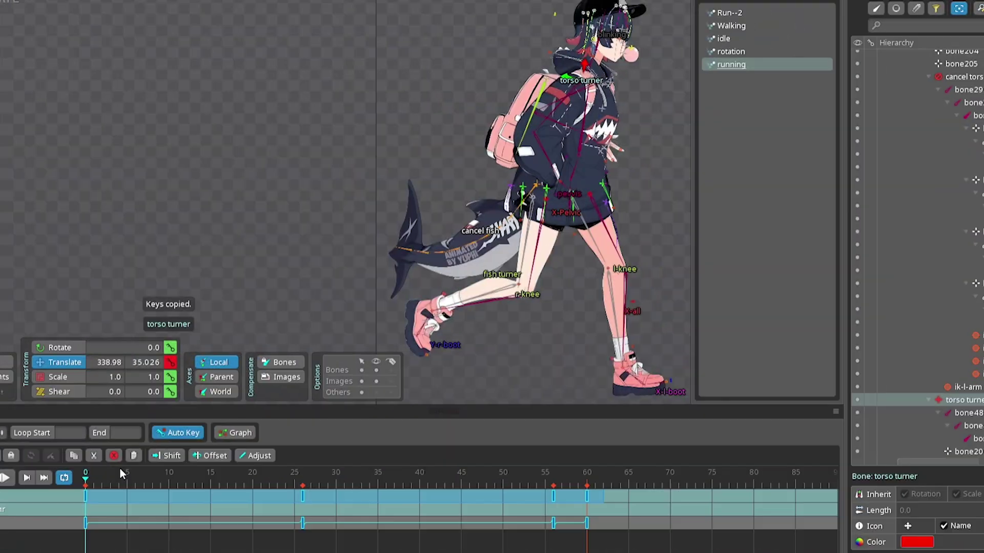
Copy all of the torso turner's Translate keys from running and paste them into Run--2.
left_click_drag(119, 467, 604, 492)
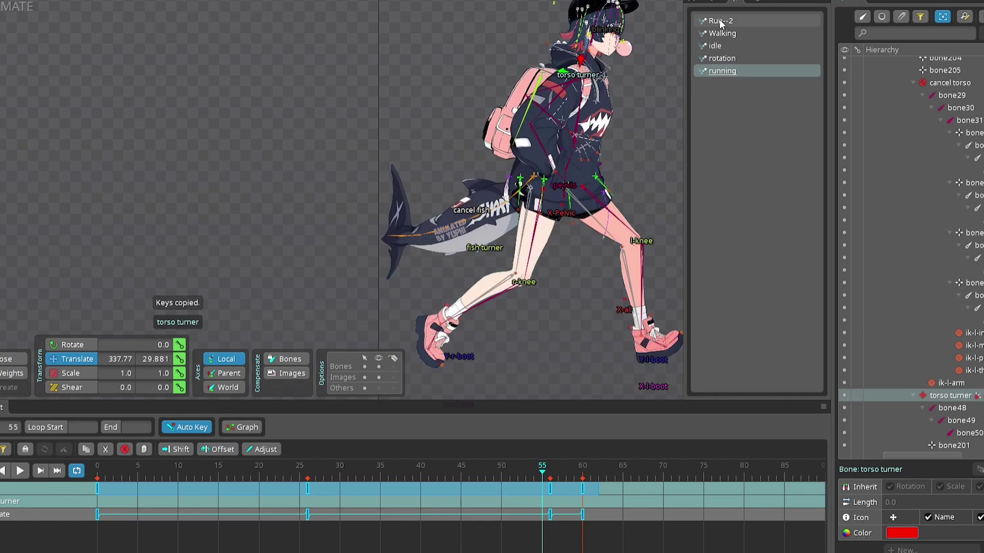
left_click(715, 16)
key("ctrl+v")
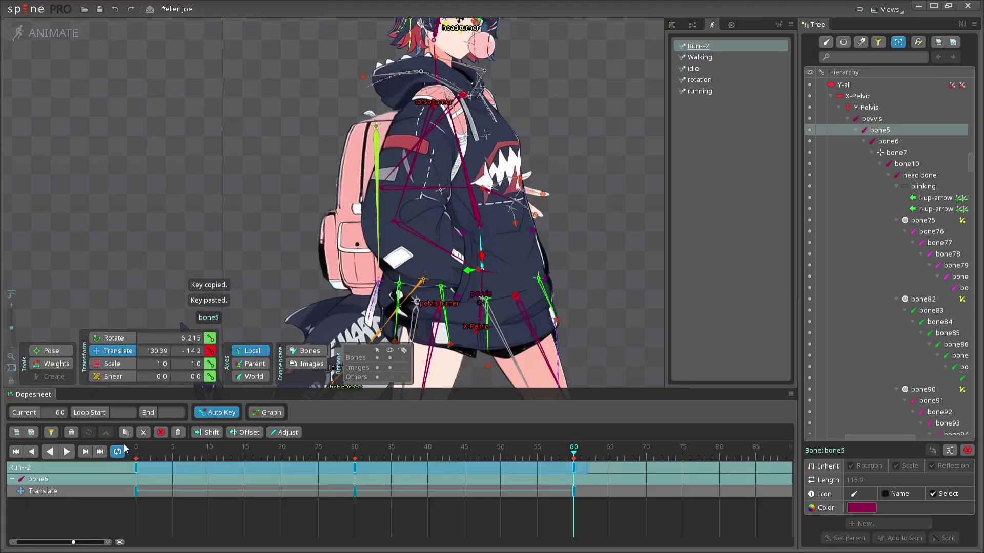
Play the running animation to review the four selected torso bones and their keys.
left_click(692, 24)
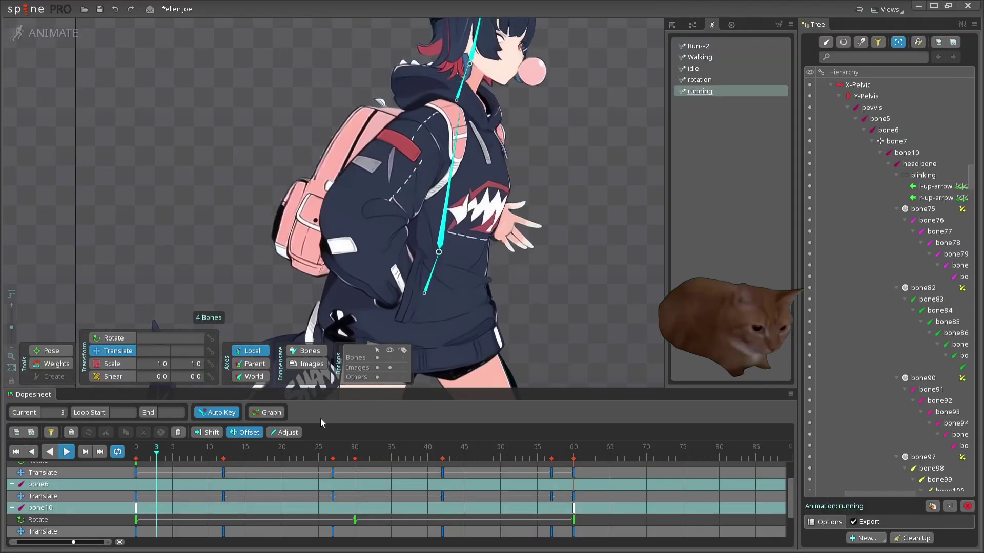
scroll(462, 233, "up", 5)
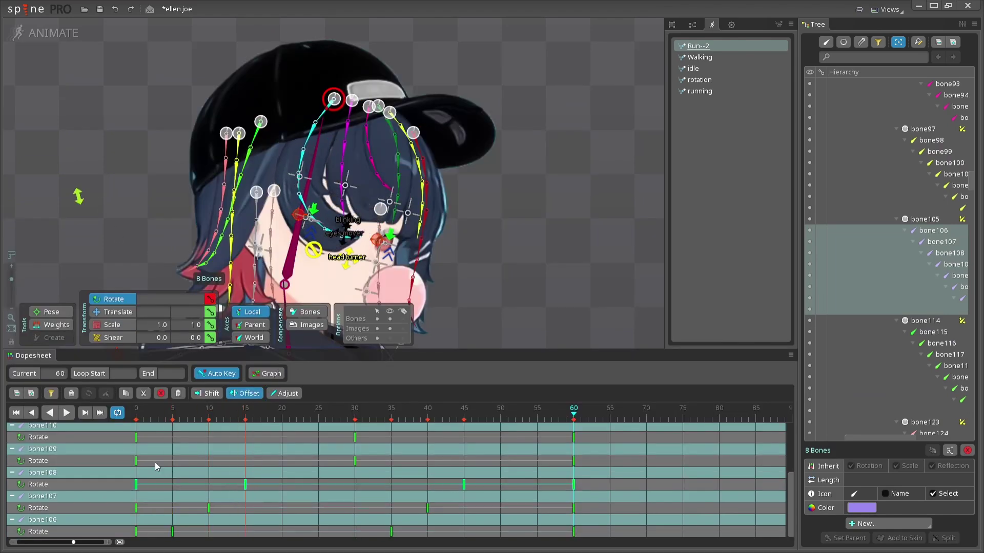
Offset the Rotate keys of bone109 by 20 frames, bone110 by 25 and the next two hair bones progressively further, and play Run--2.
left_click_drag(135, 460, 282, 460)
scroll(282, 464, "up", 1)
left_click_drag(136, 490, 318, 493)
left_click_drag(136, 467, 355, 467)
left_click_drag(135, 444, 428, 455)
scroll(389, 446, "up", 1)
left_click(66, 412)
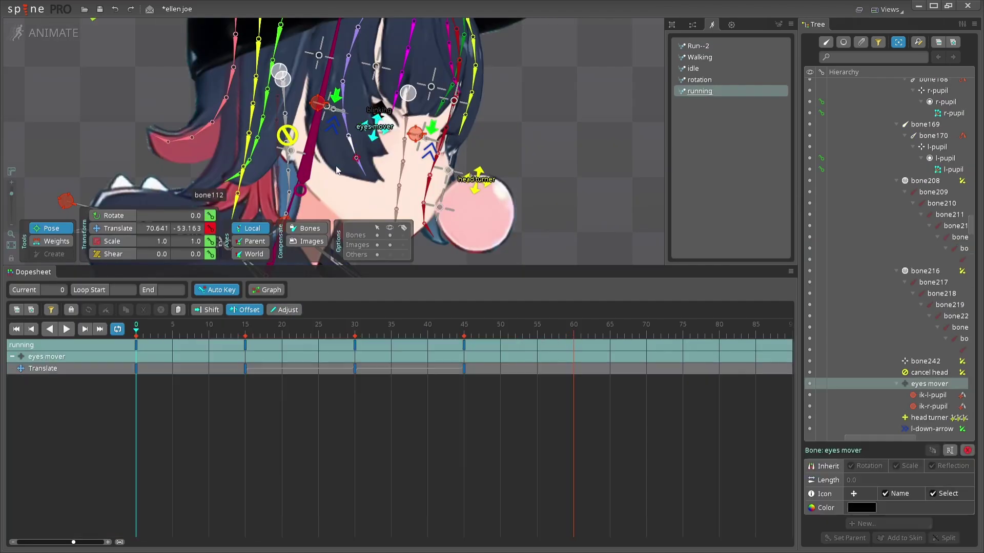
Try moving the eyes mover bone at frame 15 of the running animation.
left_click(215, 326)
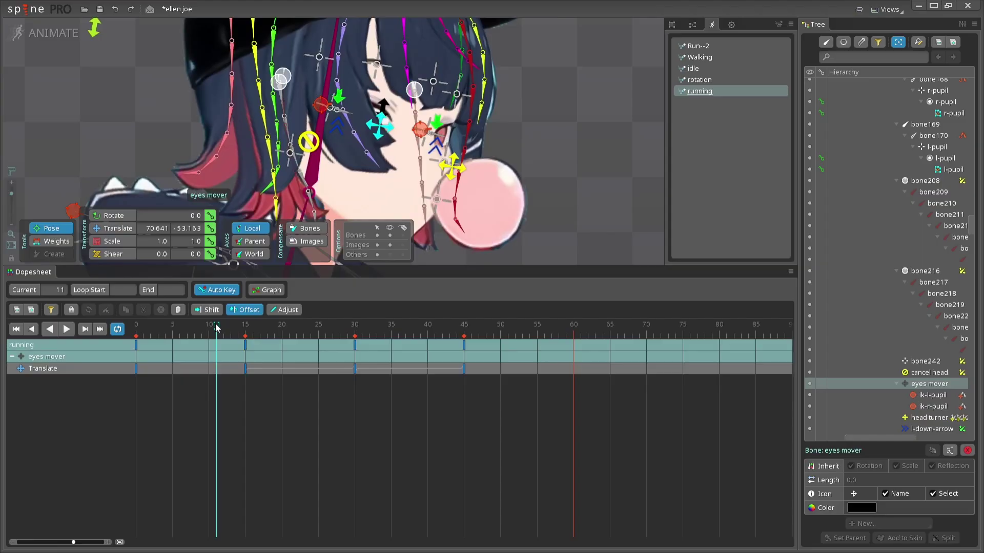
left_click_drag(215, 329, 247, 329)
scroll(461, 123, "down", 2)
key("v")
left_click_drag(102, 138, 128, 179)
key("ctrl+z")
Try moving the head turner bone at frame 30 of the running animation.
left_click(458, 124)
left_click_drag(247, 328, 355, 327)
scroll(309, 185, "down", 2)
left_click_drag(160, 128, 163, 86)
key("ctrl+z")
Copy all of the head turner's Translate keys from running, paste them into Run--2 and play the animation.
key("ctrl+a")
key("ctrl+c")
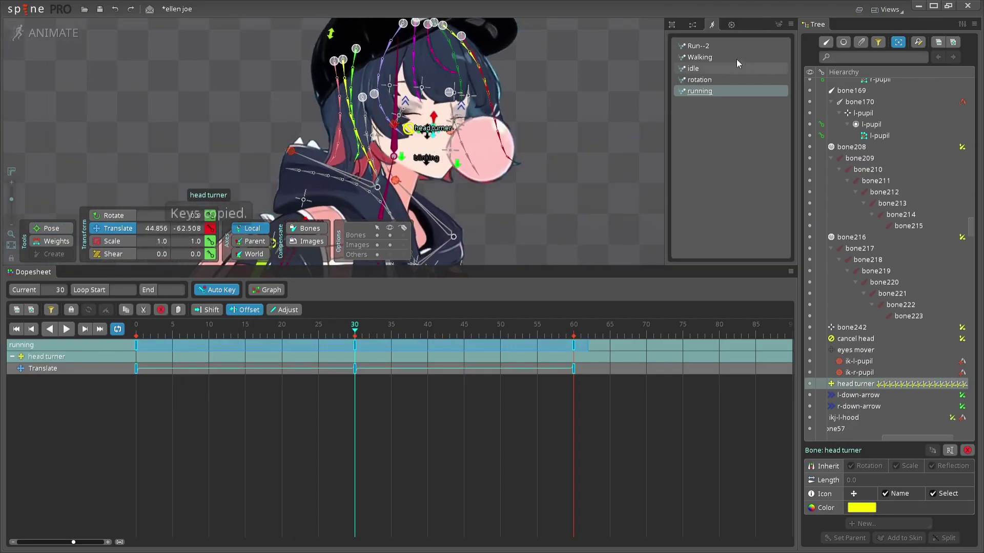
left_click(725, 46)
key("ctrl+v")
key("d")
left_click_drag(76, 169, 224, 138)
scroll(223, 137, "down", 4)
key("ctrl+b")
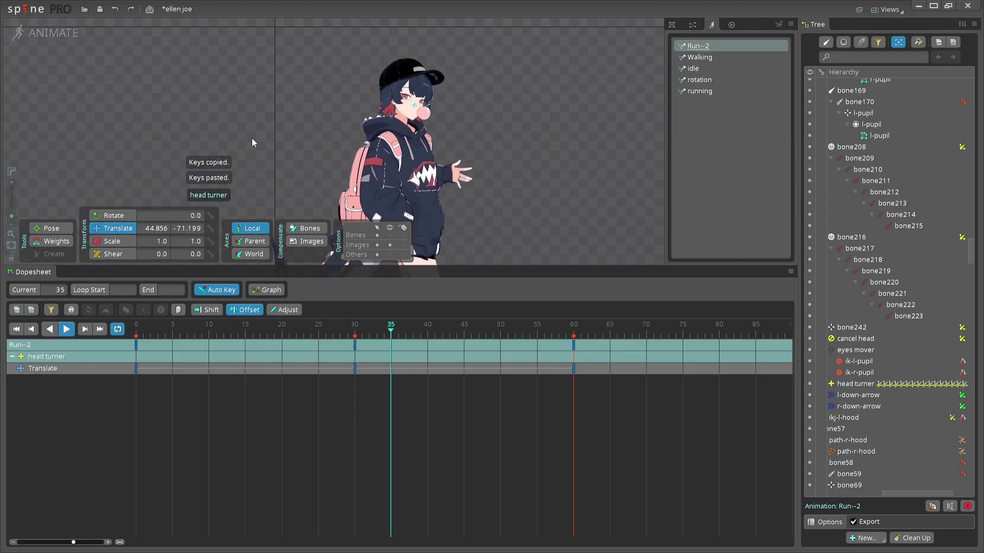
Preview the run cycle at 50% playback speed and set the speed back to 200%.
scroll(328, 131, "up", 2)
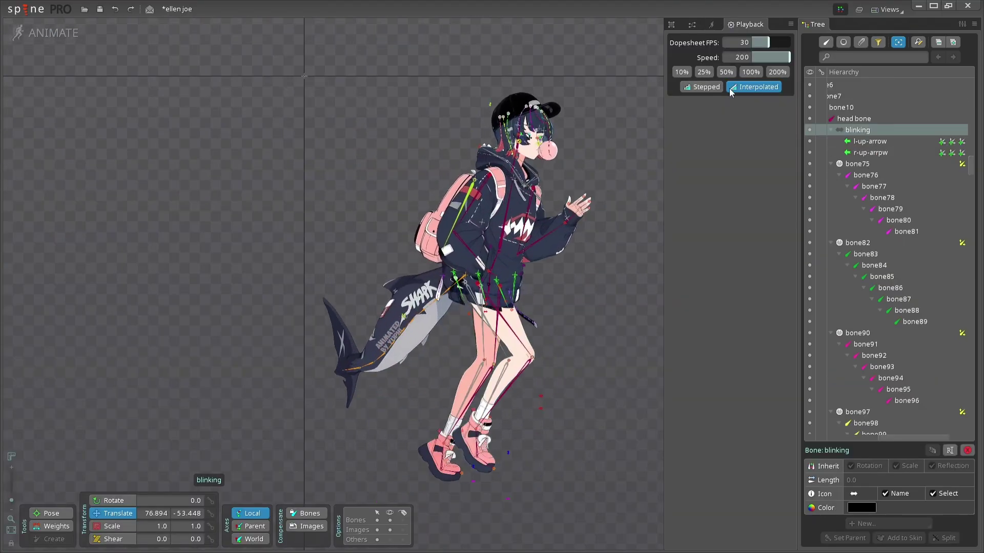
left_click(726, 72)
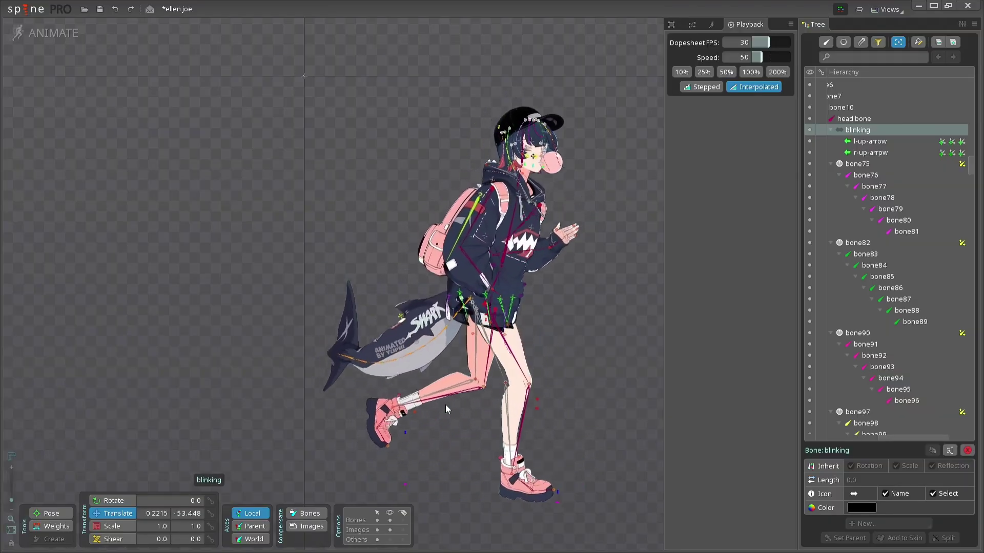
left_click(777, 72)
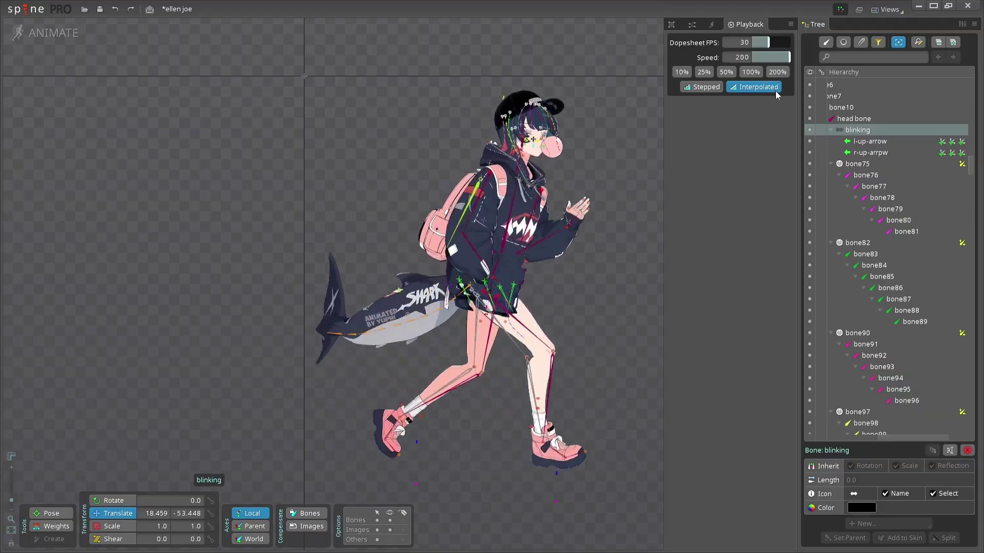
Hide the Graph and Playback panel group so the viewport gives the running character more room.
left_click(789, 28)
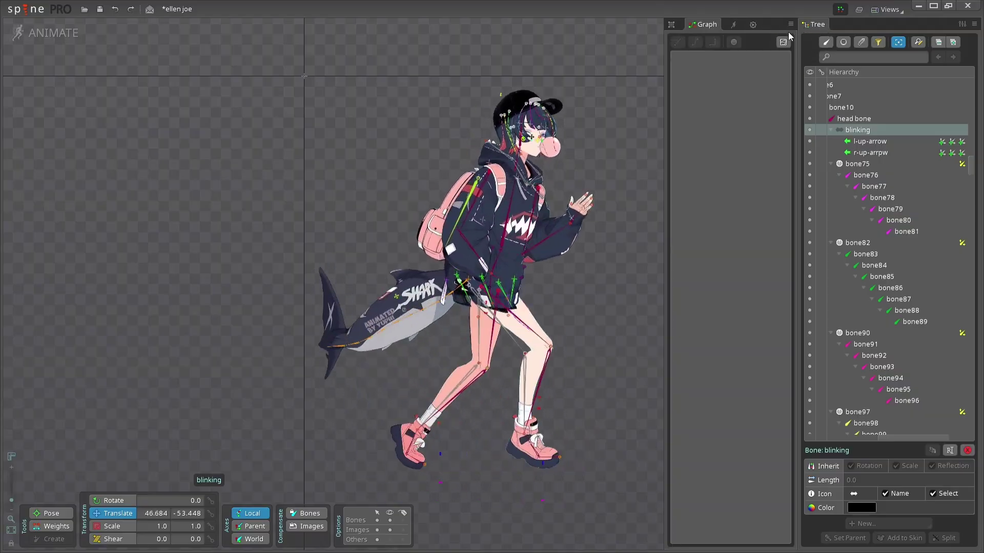
scroll(330, 403, "up", 2)
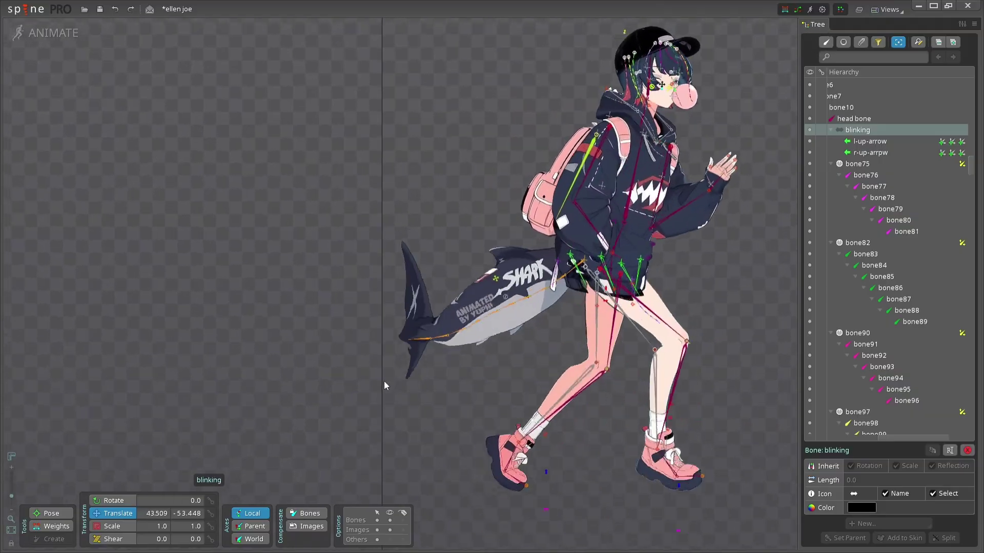
left_click_drag(363, 192, 368, 210)
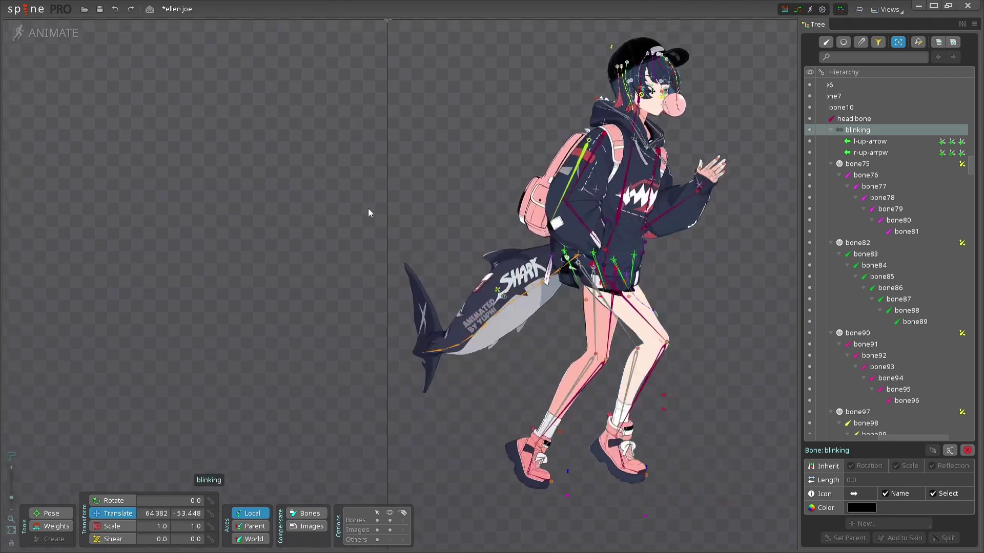